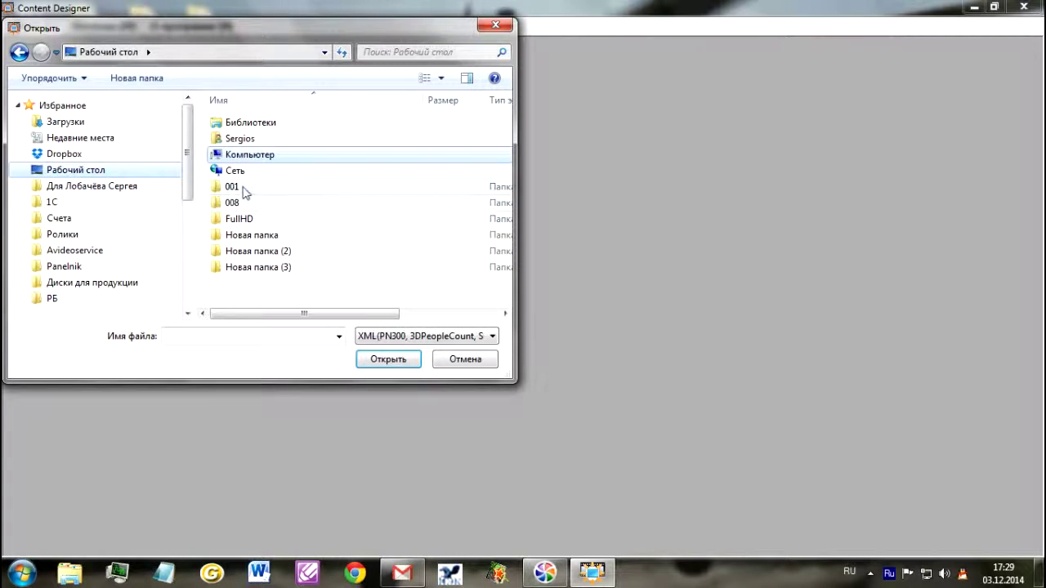
# Step: Open PN300.xml from the desktop 001 folder in Content Designer
pyautogui.click(400, 360)
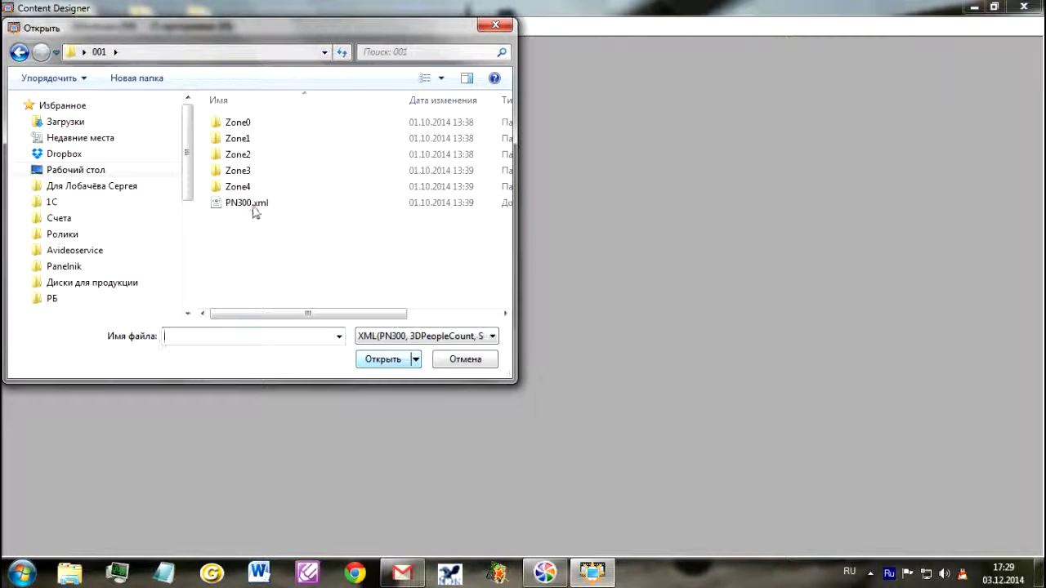
pyautogui.click(246, 202)
pyautogui.click(376, 360)
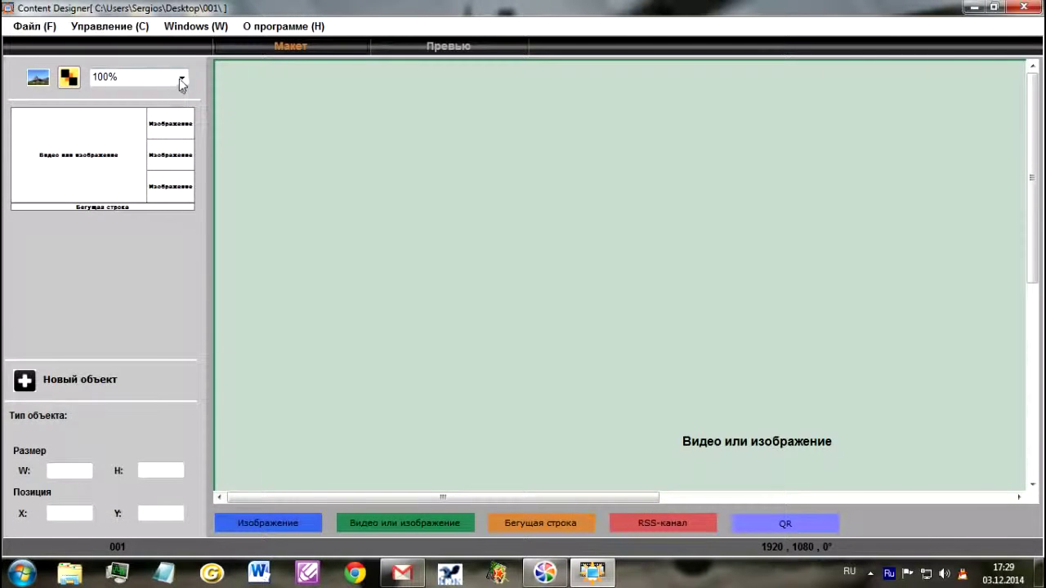
pyautogui.click(180, 78)
# Step: Zoom the layout to 50%, preview playback, then quit Content Designer without saving
pyautogui.click(176, 112)
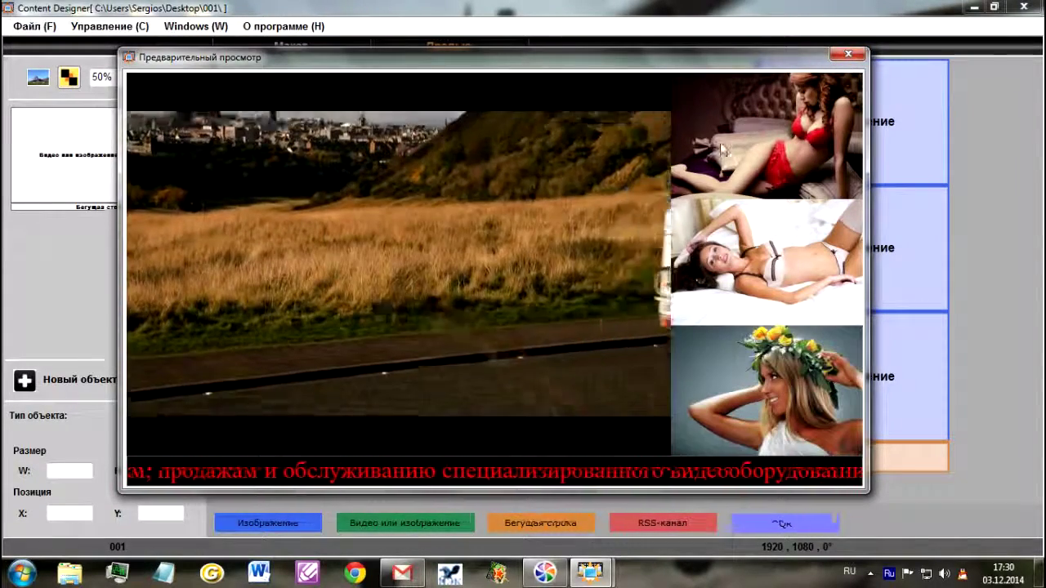
pyautogui.click(848, 54)
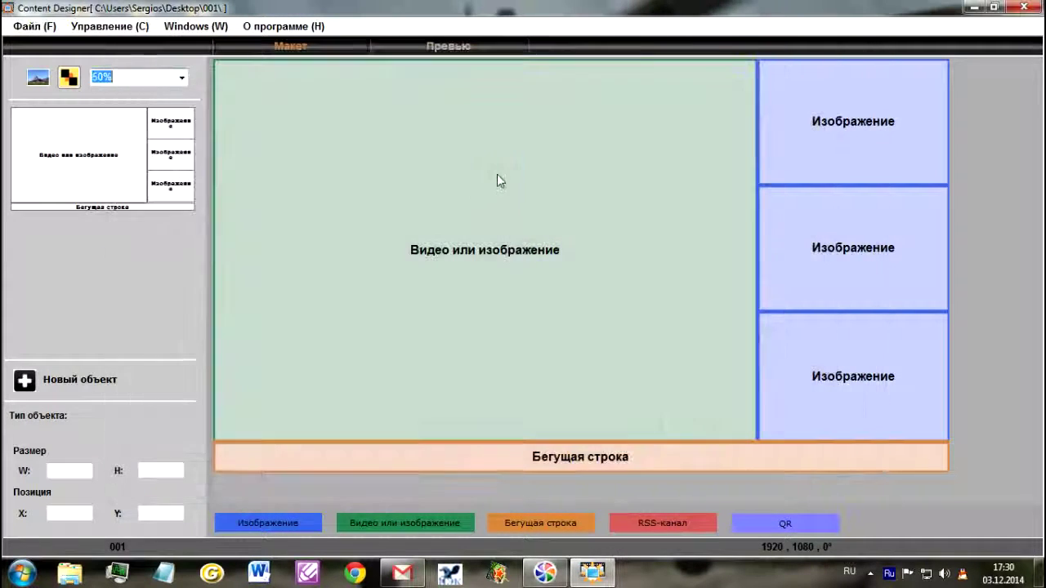
pyautogui.click(34, 25)
pyautogui.click(50, 101)
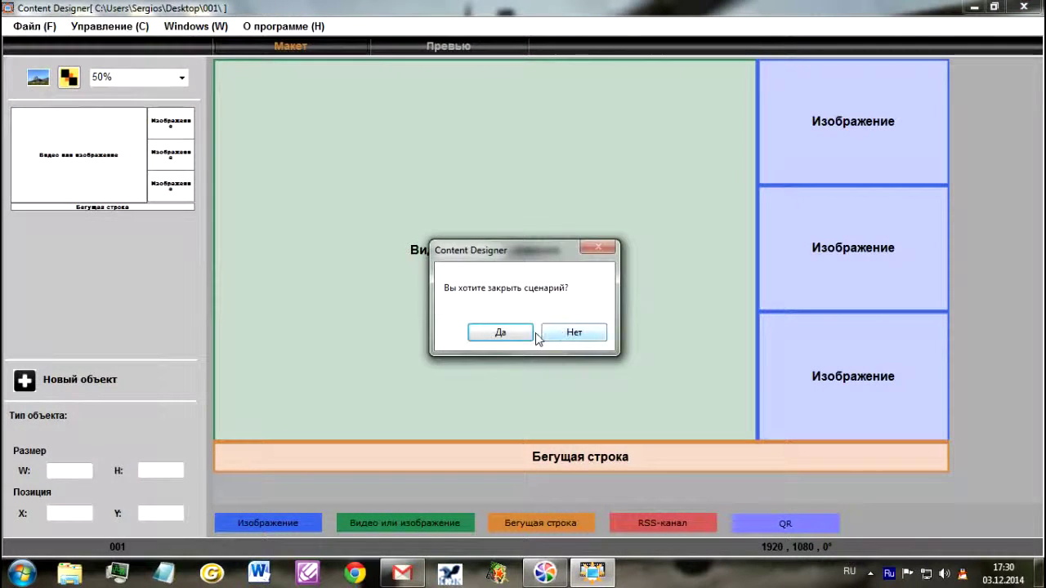
pyautogui.click(527, 332)
pyautogui.click(595, 330)
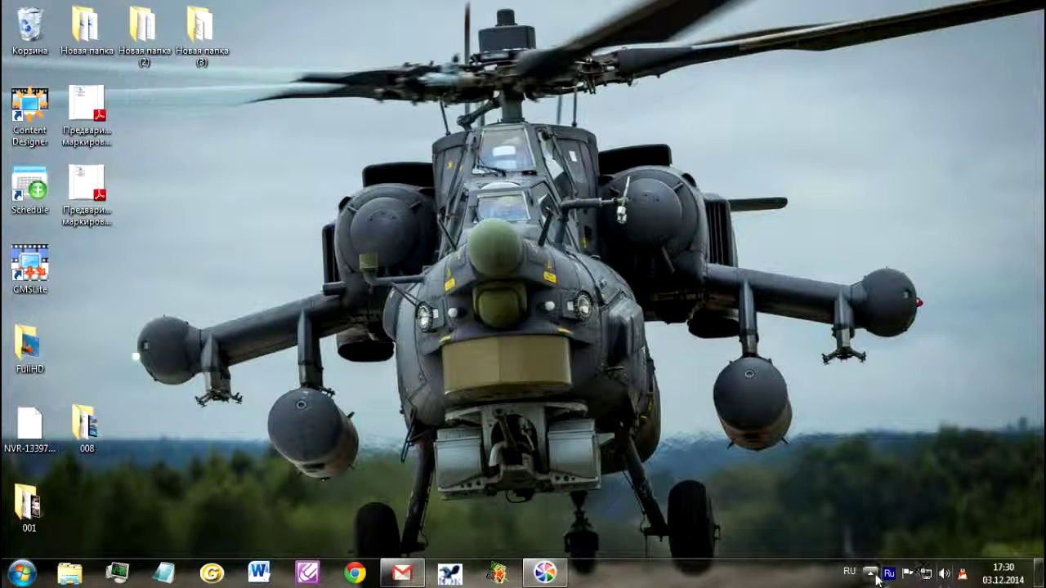
# Step: Open the CMS web interface from the server's tray icon and move the browser right
pyautogui.click(870, 573)
pyautogui.rightClick(893, 472)
pyautogui.click(908, 418)
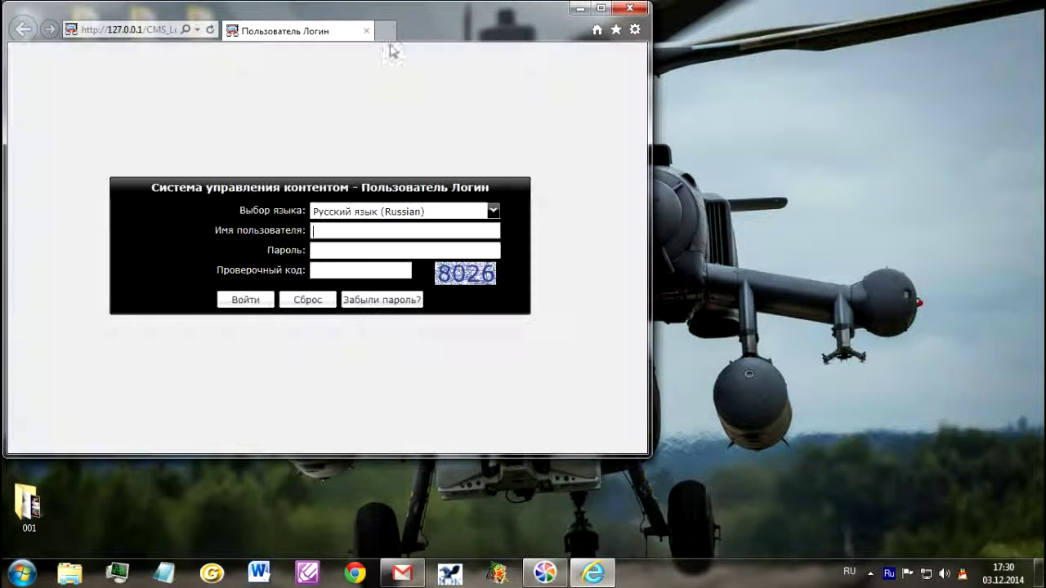
pyautogui.moveTo(535, 6); pyautogui.dragTo(714, 15)
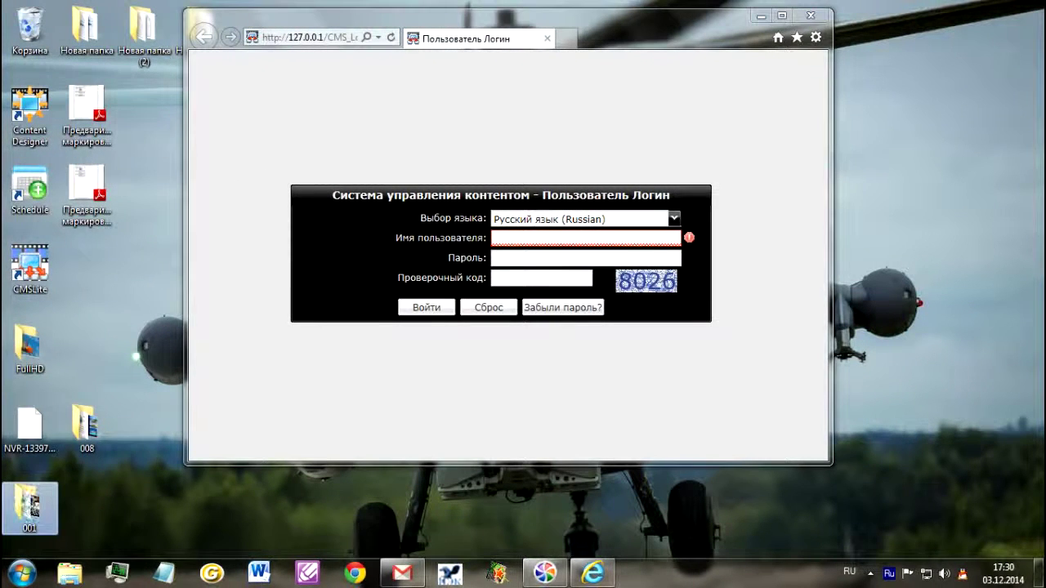
# Step: Archive the 001 folder with WinRAR as a ZIP file, 001.zip
pyautogui.rightClick(30, 502)
pyautogui.click(147, 257)
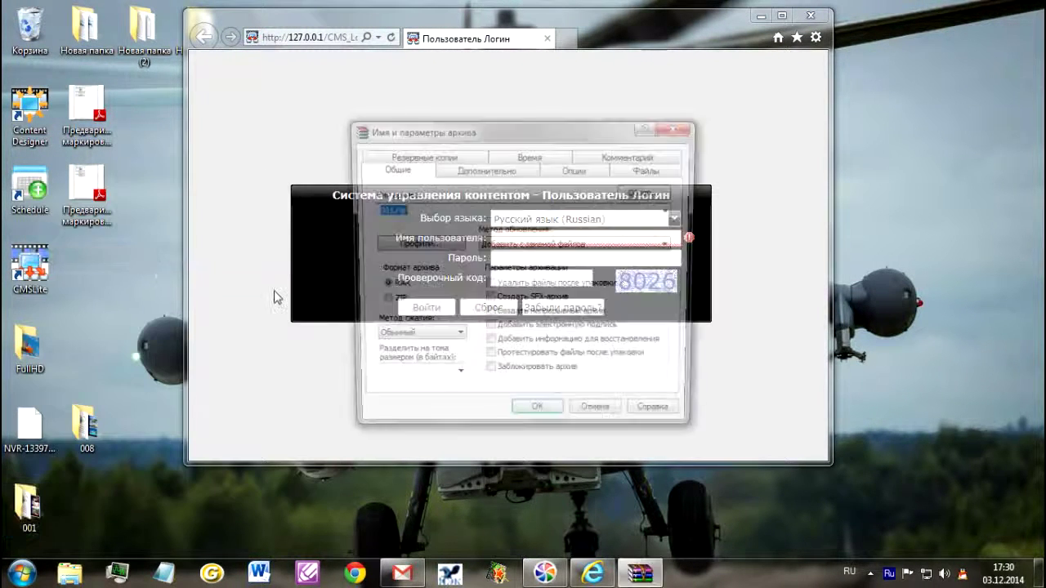
pyautogui.click(379, 302)
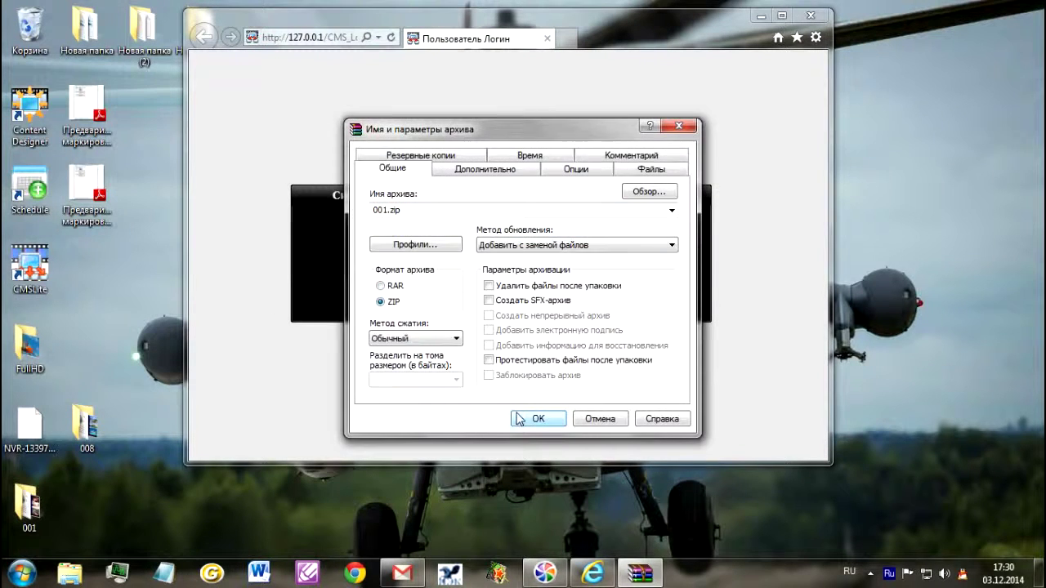
pyautogui.click(538, 419)
pyautogui.moveTo(502, 183); pyautogui.dragTo(208, 141)
# Step: Log in using the administrator username, the account password and the displayed verification code
pyautogui.click(513, 236)
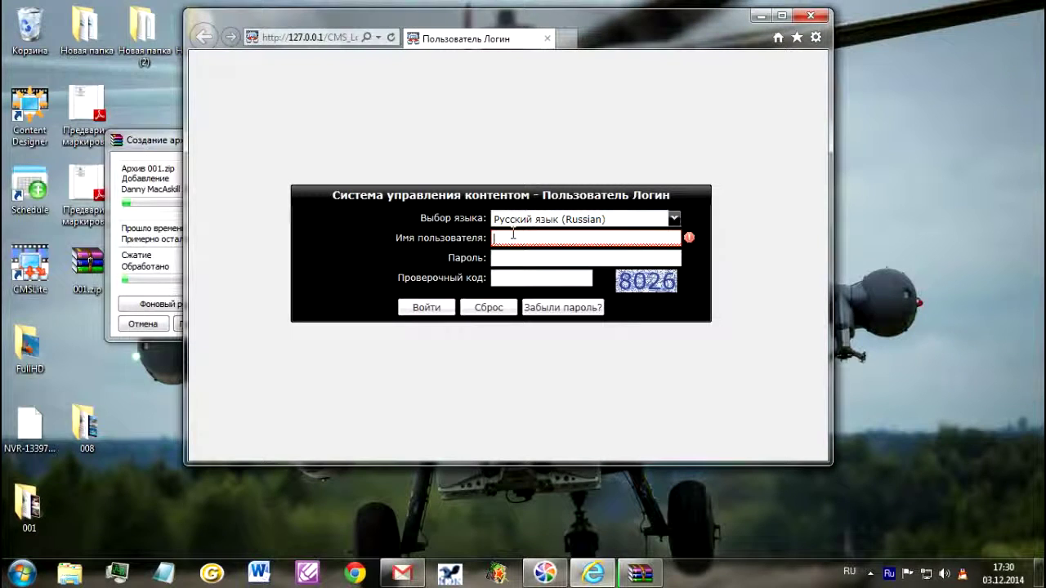
pyautogui.hotkey('alt', 'shift')
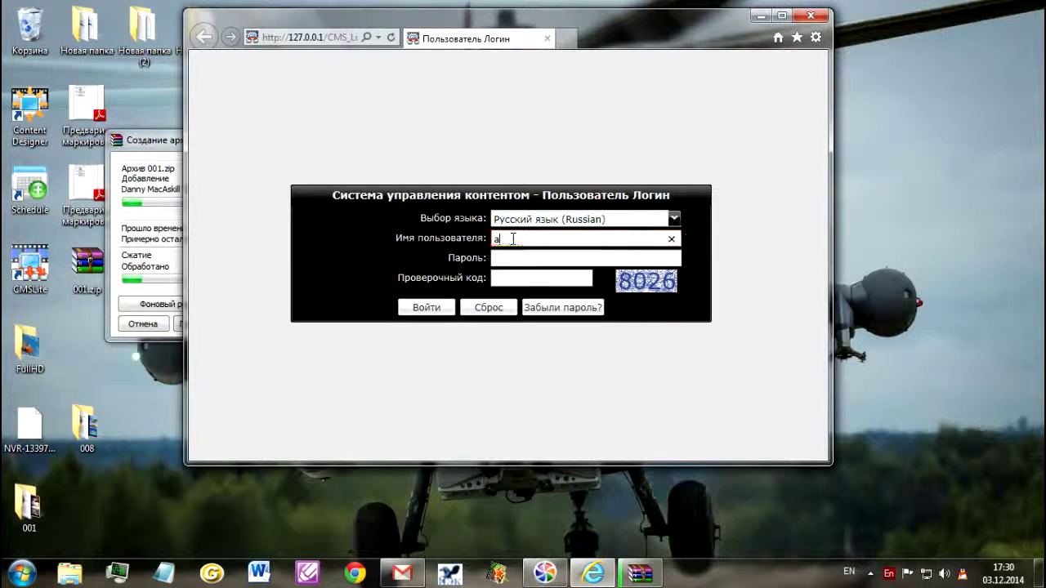
pyautogui.write('admin')
pyautogui.press('Tab')
pyautogui.write('a')
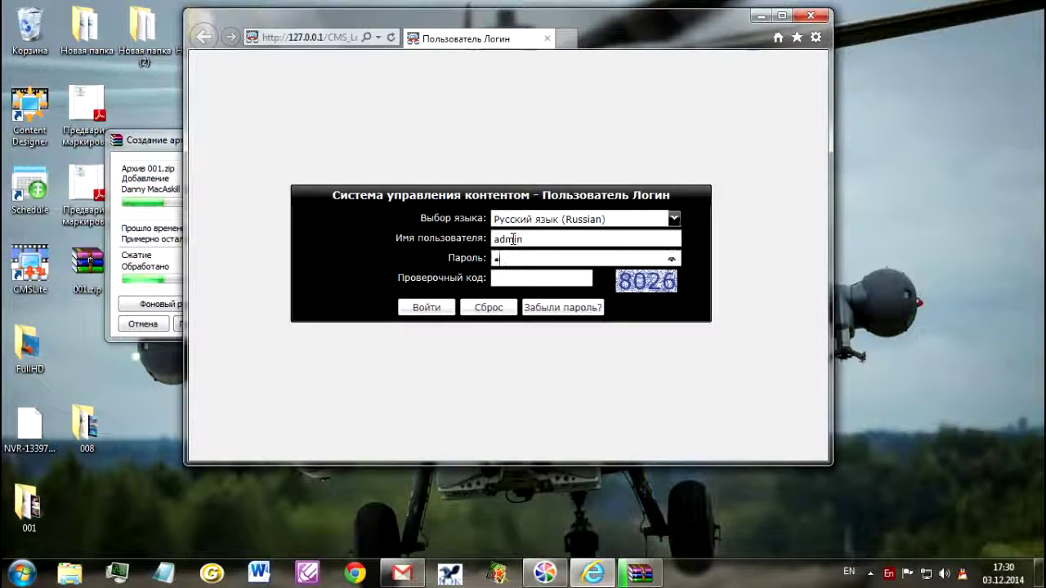
pyautogui.write('dmi')
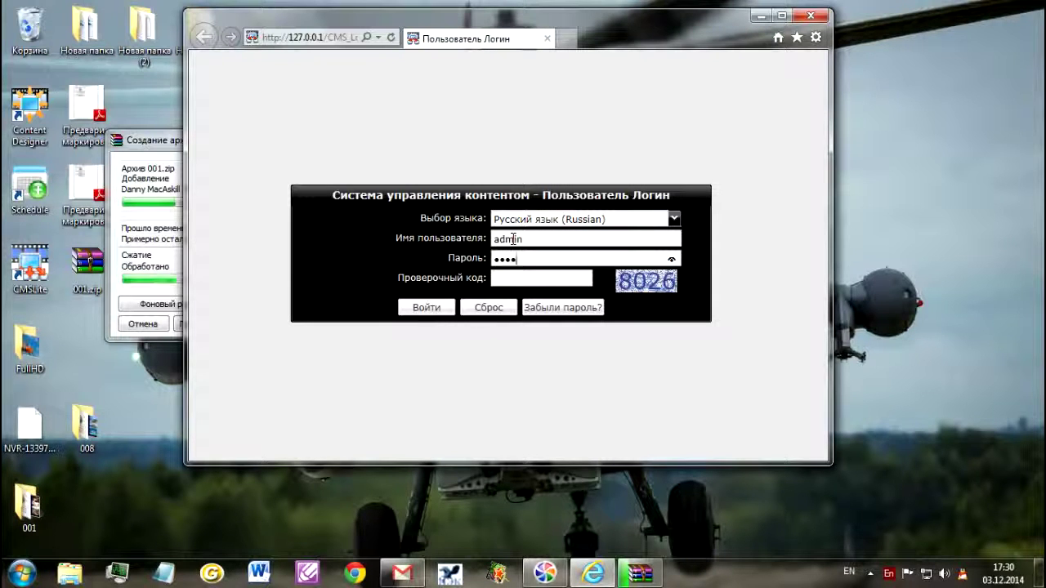
pyautogui.write('n')
pyautogui.press('Tab')
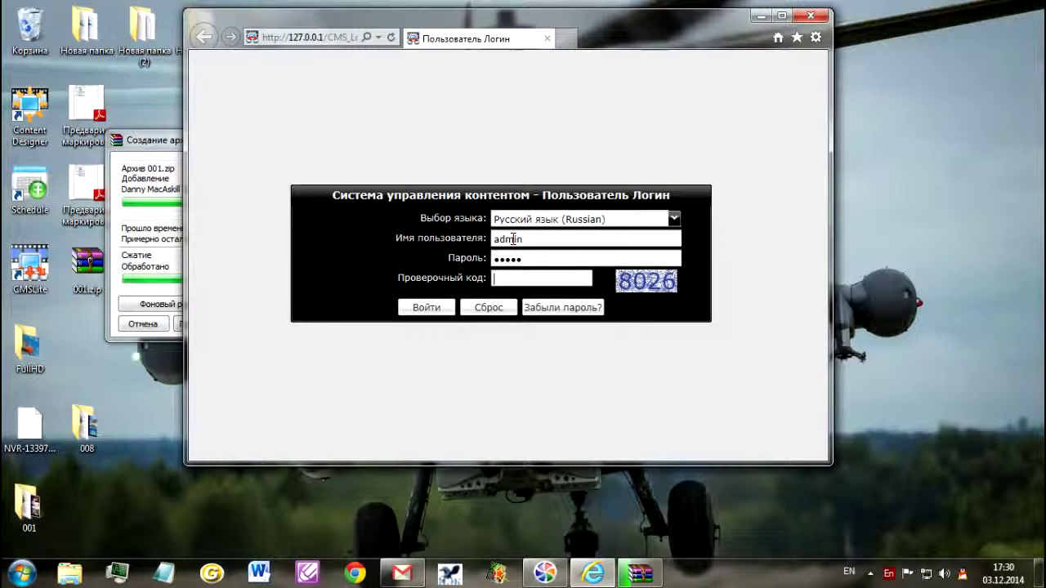
pyautogui.write('8026')
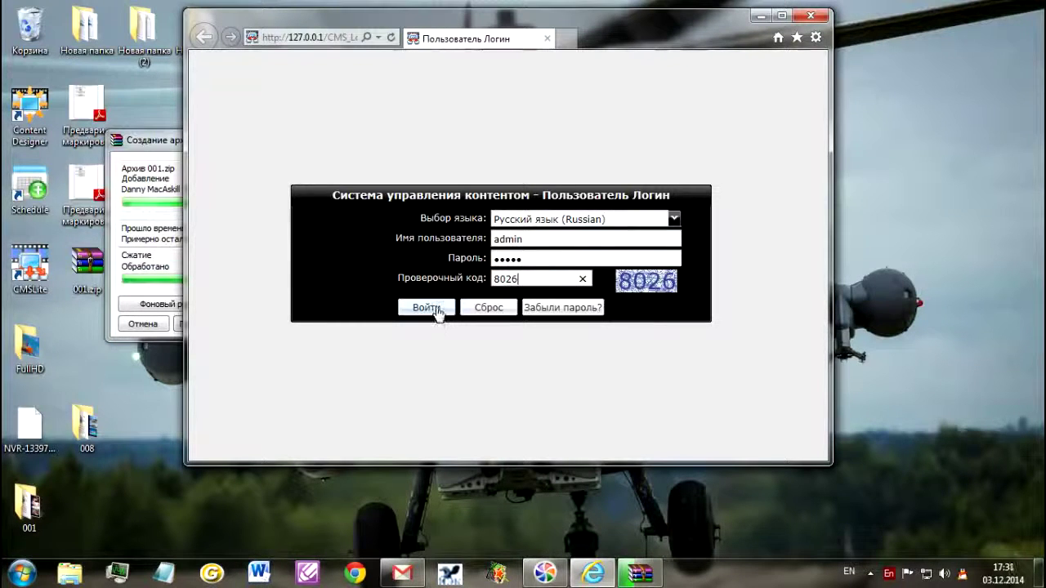
pyautogui.click(437, 309)
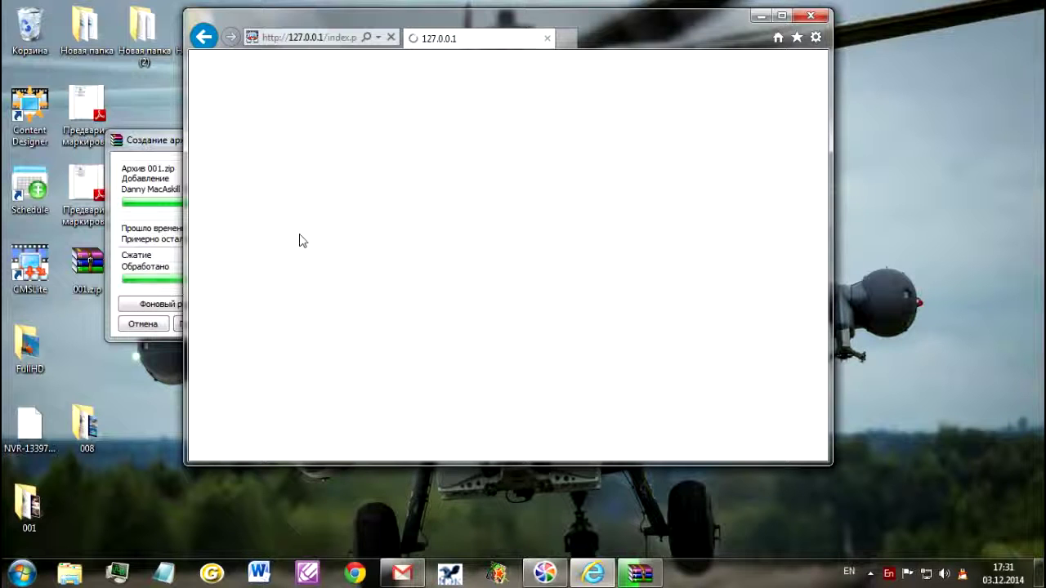
# Step: Check the 001.zip packing progress, maximize the browser, and expand the server settings section
pyautogui.click(164, 210)
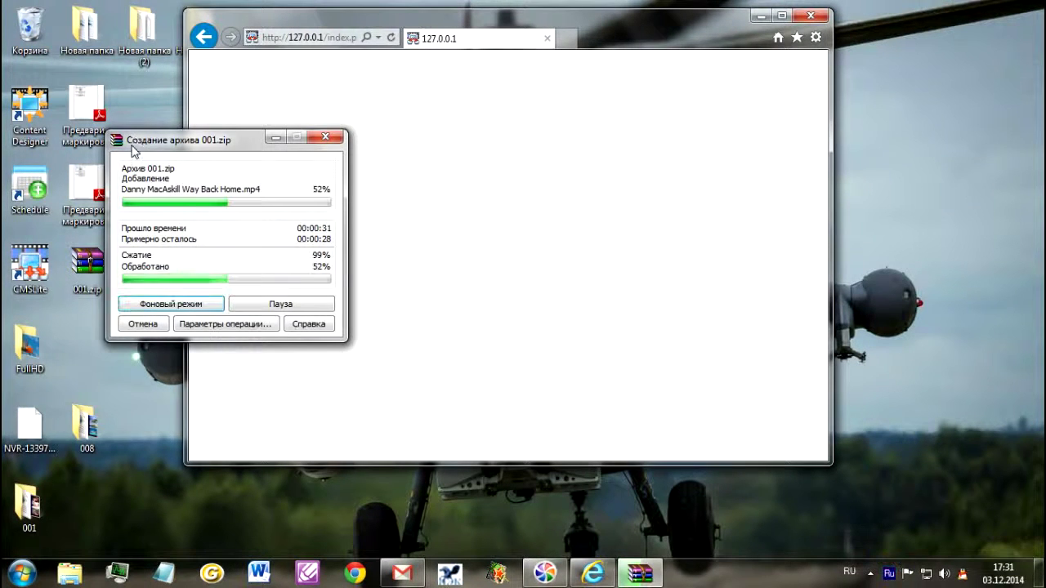
pyautogui.moveTo(223, 142); pyautogui.dragTo(148, 279)
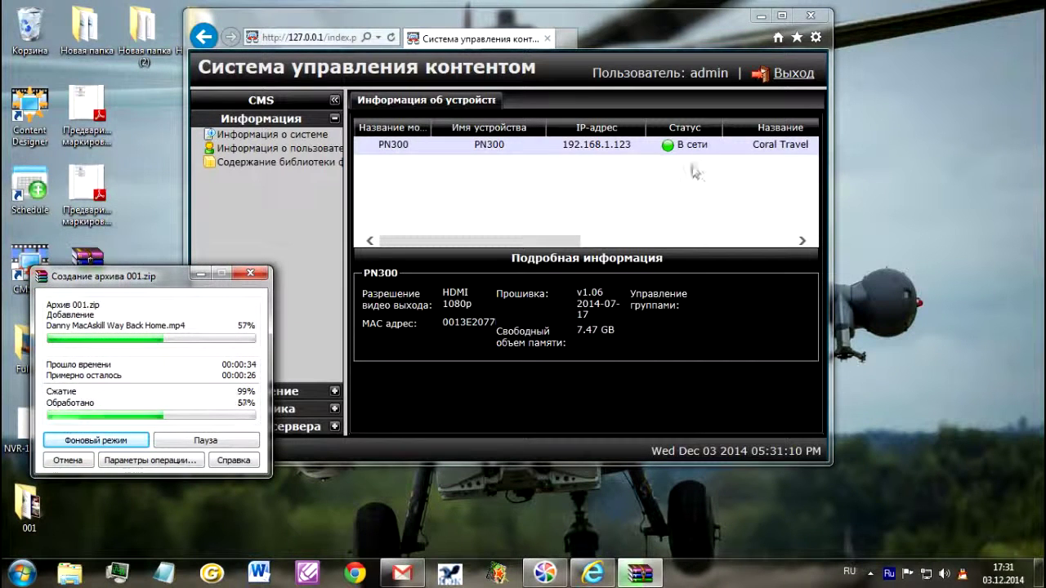
pyautogui.click(781, 15)
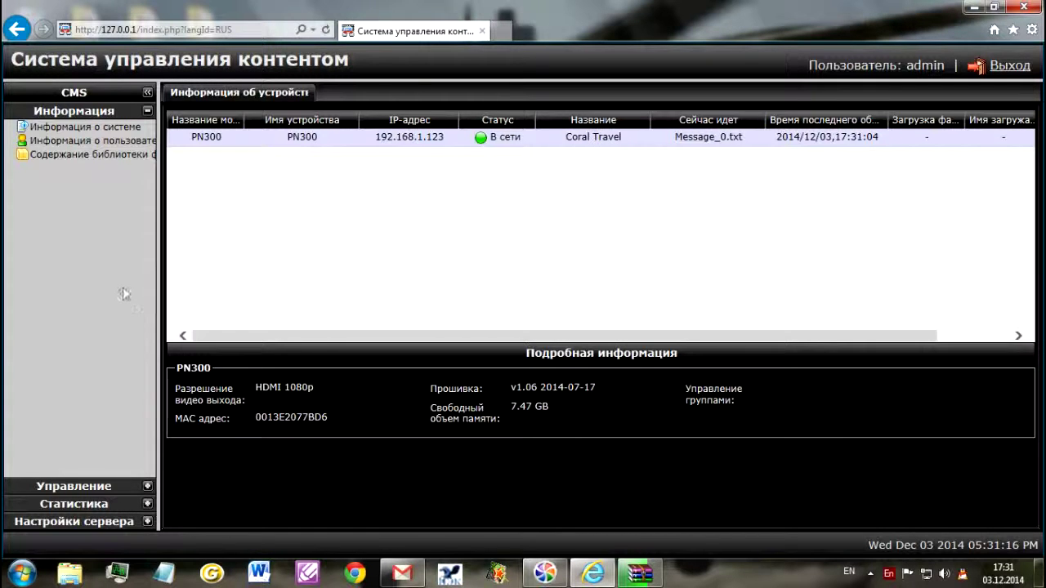
pyautogui.click(73, 521)
# Step: Go to Загрузка контента на сервер and open the Загрузить контент dropdown
pyautogui.click(85, 222)
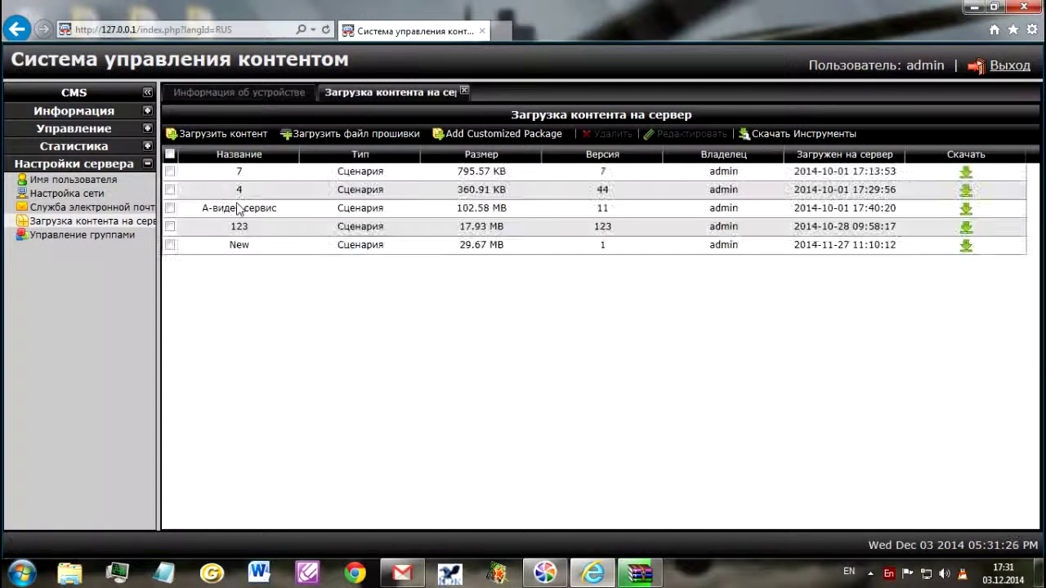
pyautogui.click(197, 139)
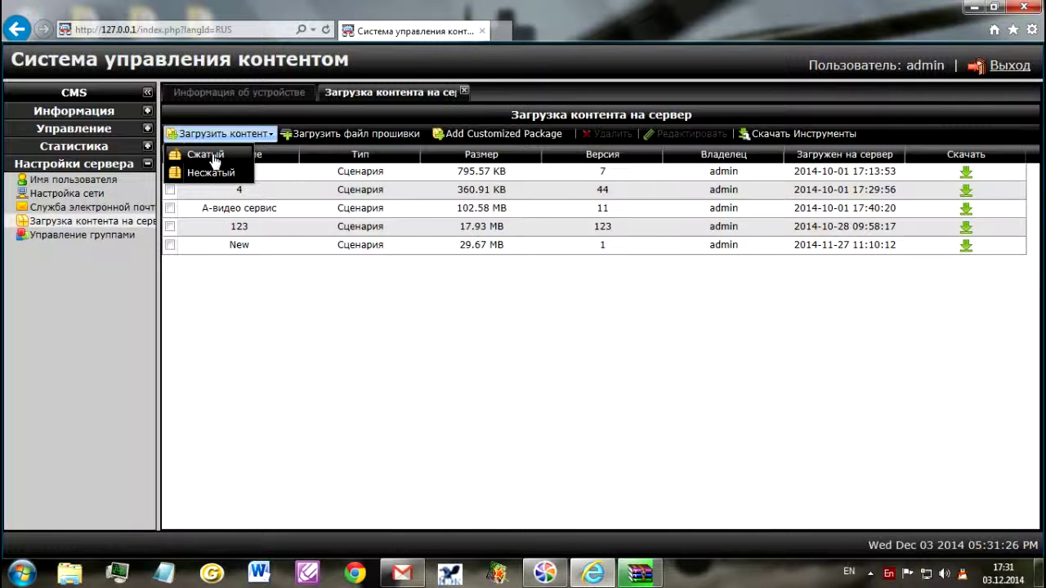
pyautogui.hotkey('alt', 'shift')
# Step: Choose a Сжатый upload of type Сценария, named 001, with version 1
pyautogui.click(208, 161)
pyautogui.click(784, 167)
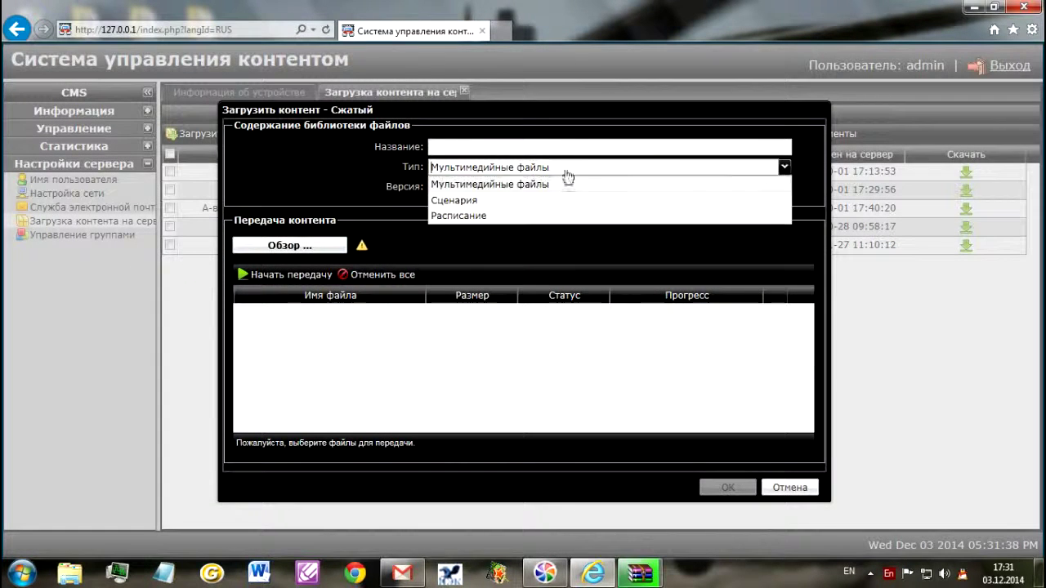
pyautogui.click(454, 200)
pyautogui.click(460, 148)
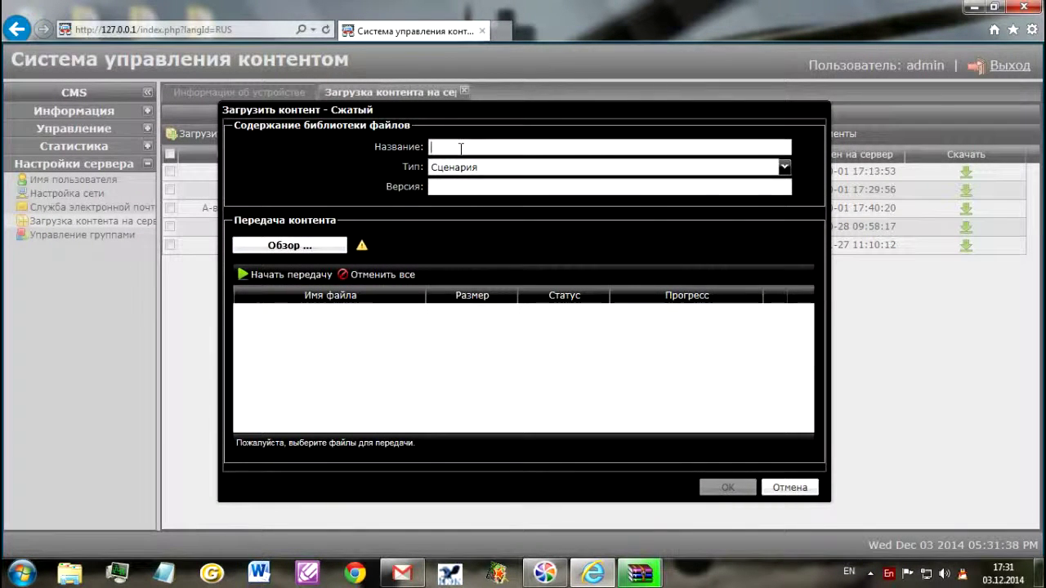
pyautogui.write('001')
pyautogui.click(454, 187)
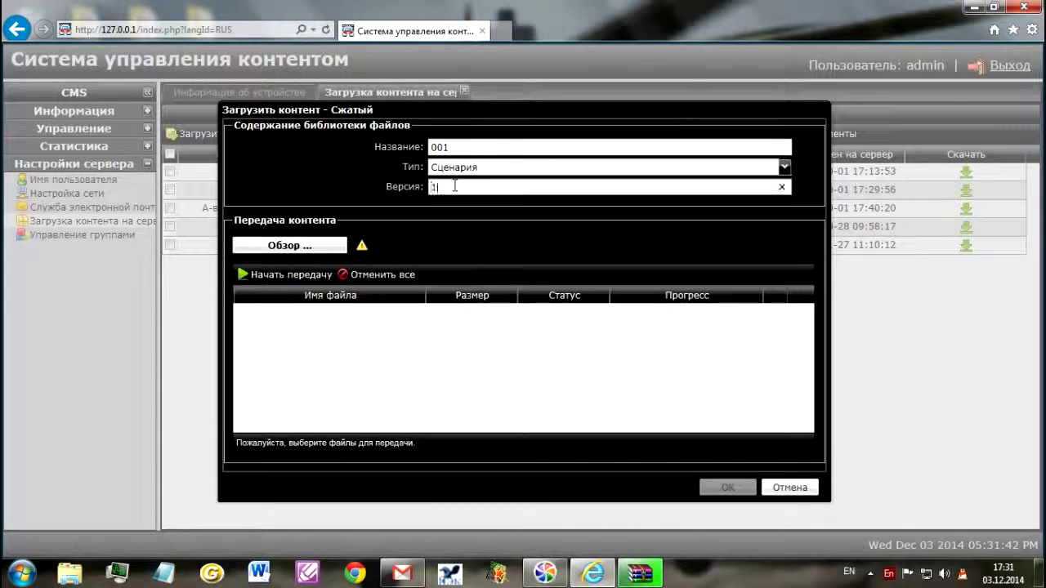
# Step: Browse for the upload file and scroll to locate 001.zip
pyautogui.click(269, 247)
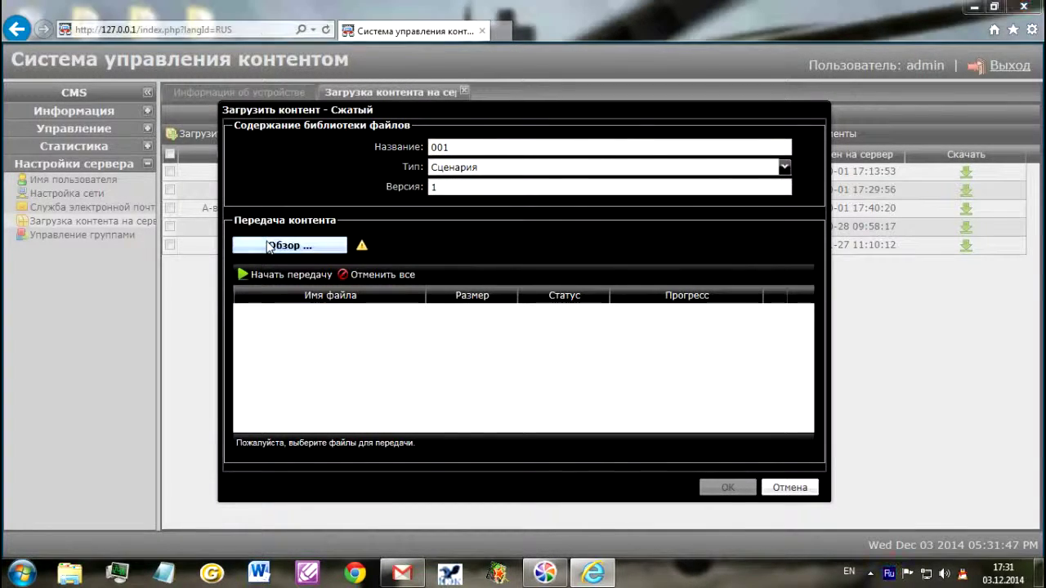
pyautogui.scroll(-2, 183, 167)
pyautogui.scroll(-3, 182, 162)
# Step: Add 001.zip, transfer the 102.43 MB file to the server, and confirm at 100%
pyautogui.click(127, 246)
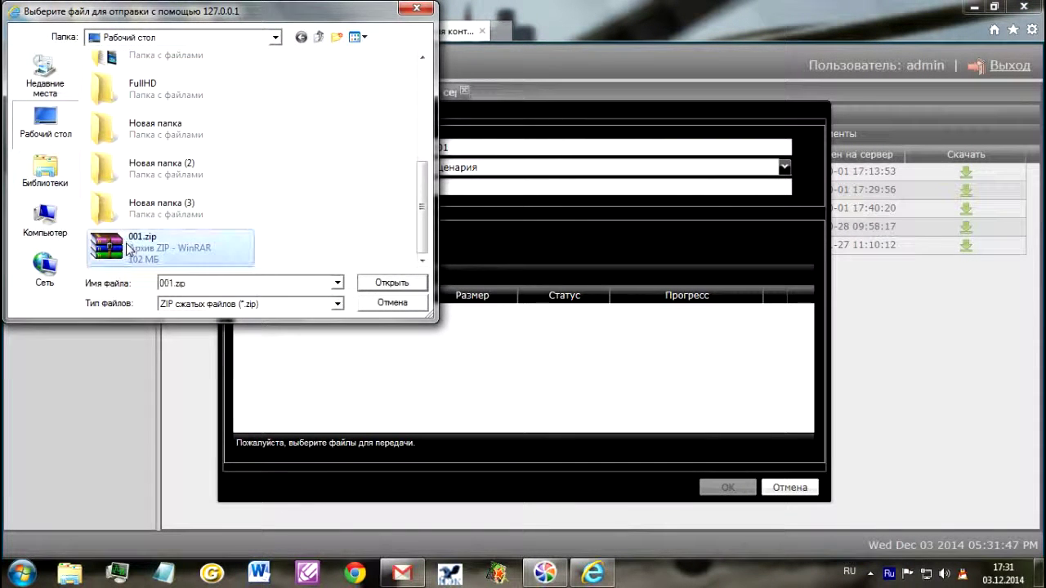
pyautogui.click(364, 285)
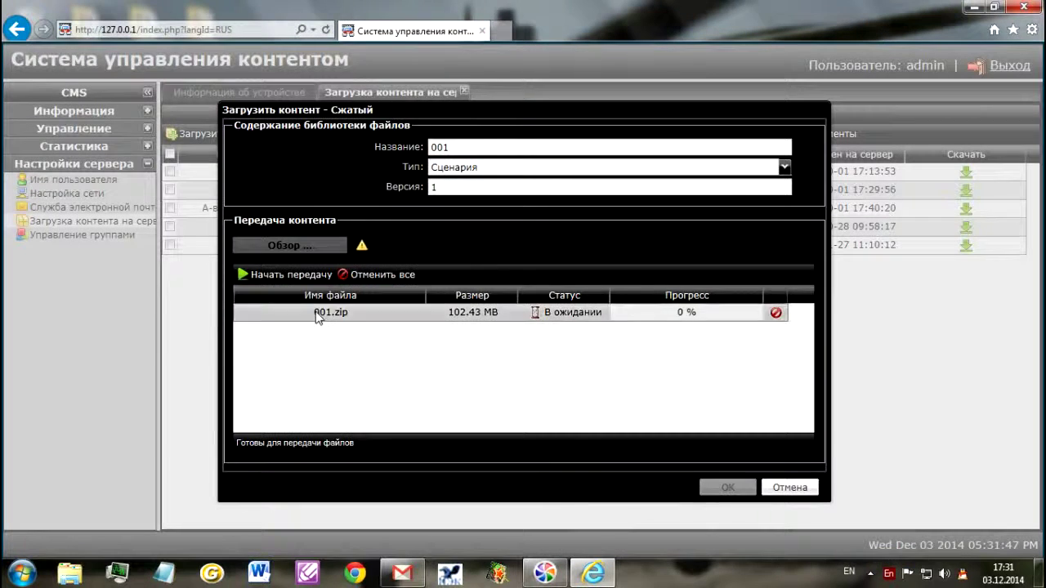
pyautogui.click(282, 275)
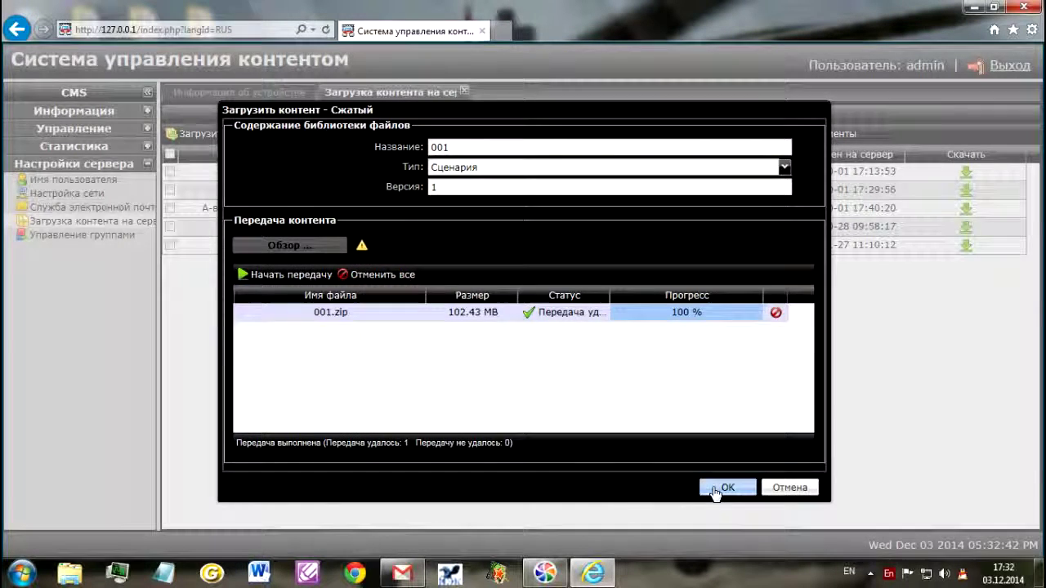
pyautogui.click(711, 488)
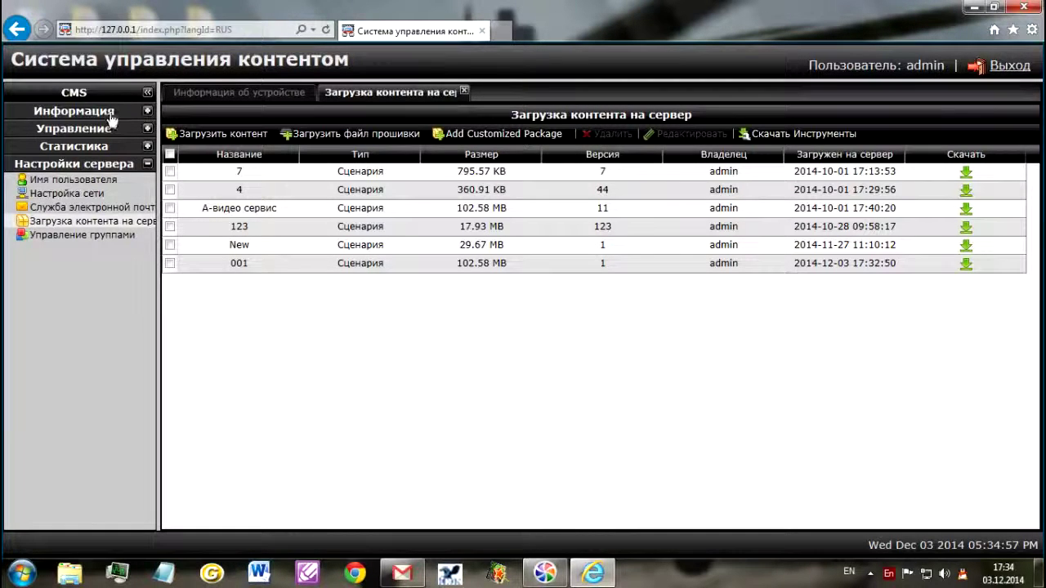
# Step: Tick PN300 in Управление устройствами and choose Закачка пакет > Мультимедийные файлы
pyautogui.click(90, 117)
pyautogui.click(89, 117)
pyautogui.click(87, 131)
pyautogui.click(86, 145)
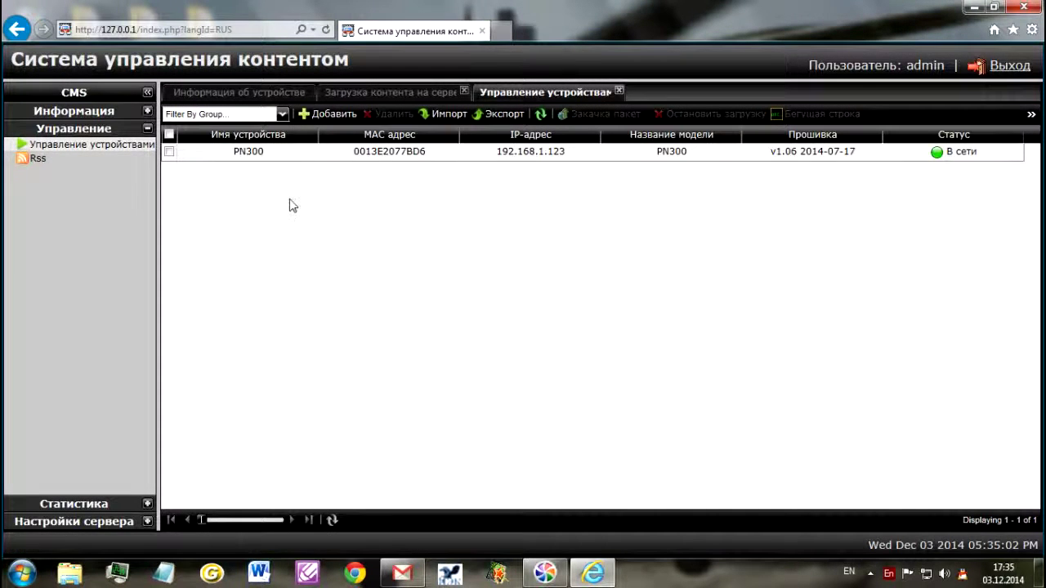
pyautogui.click(169, 152)
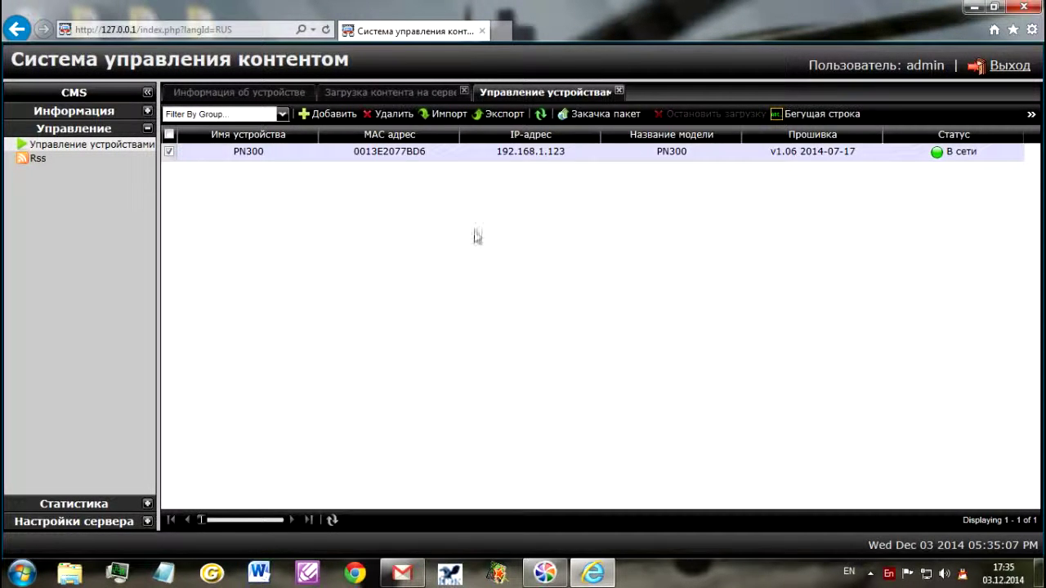
pyautogui.click(601, 114)
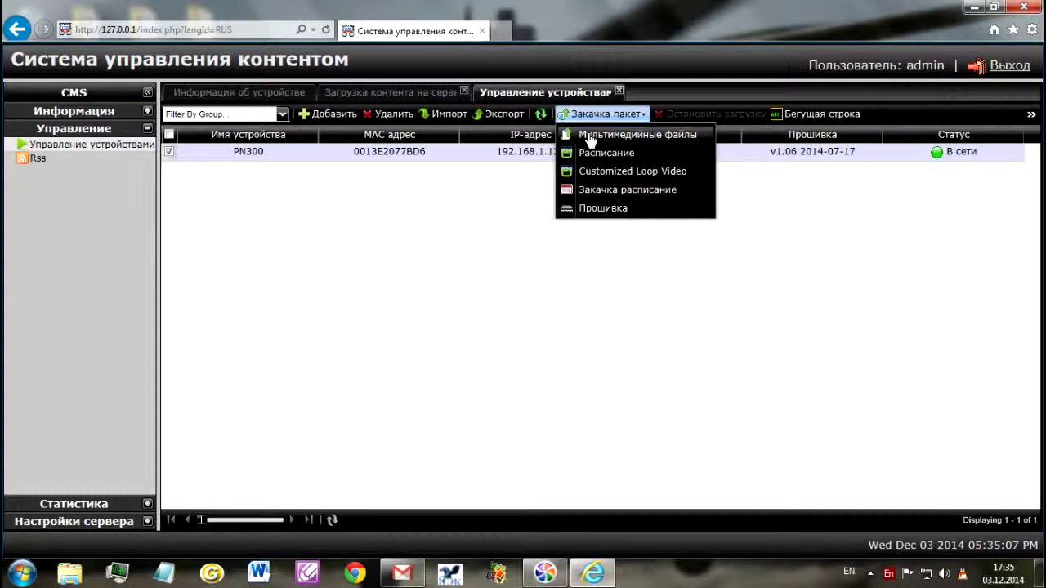
pyautogui.click(589, 137)
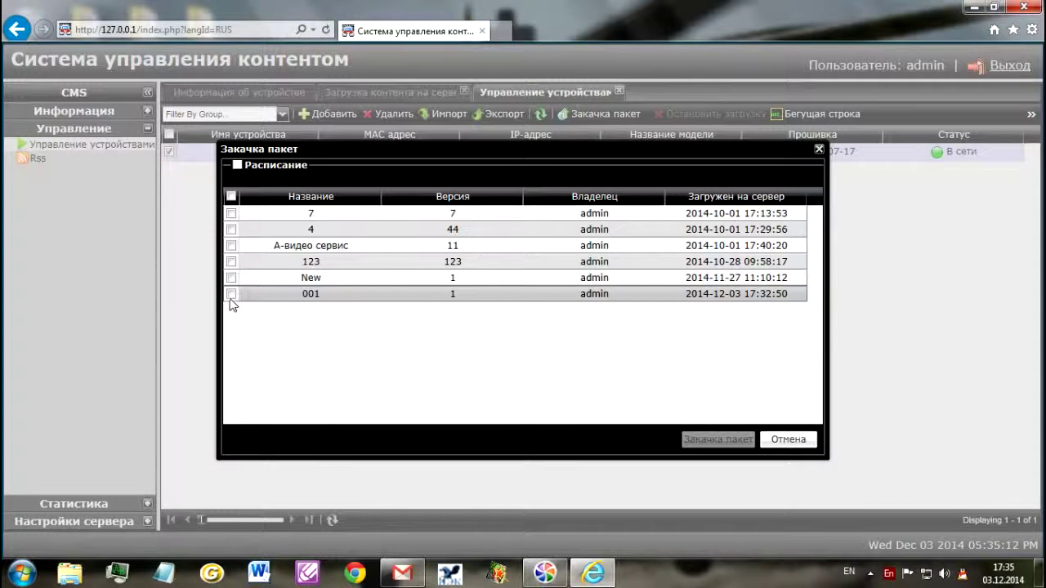
# Step: Select package 001 in the Закачка пакет dialog and send it to the PN300 player
pyautogui.click(231, 294)
pyautogui.click(700, 439)
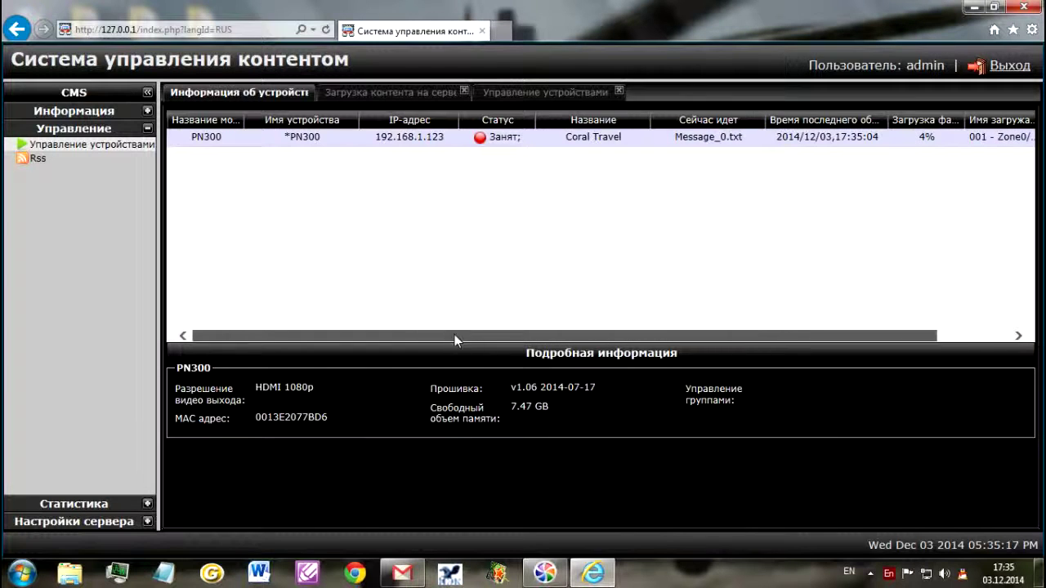
# Step: Scroll the PN300 device table right to watch the Загрузка файла download progress
pyautogui.moveTo(455, 334); pyautogui.dragTo(526, 340)
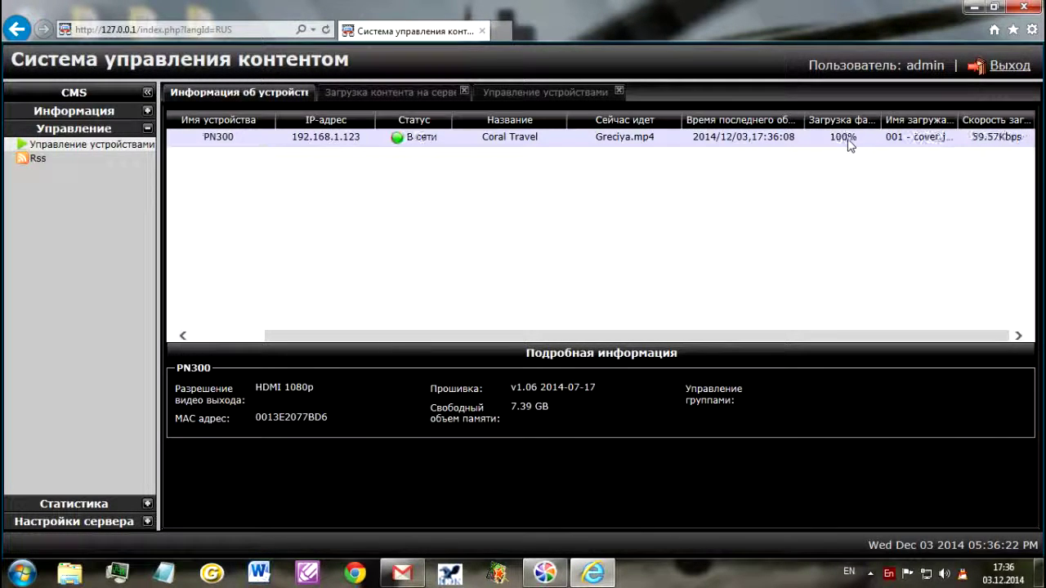
pyautogui.click(582, 339)
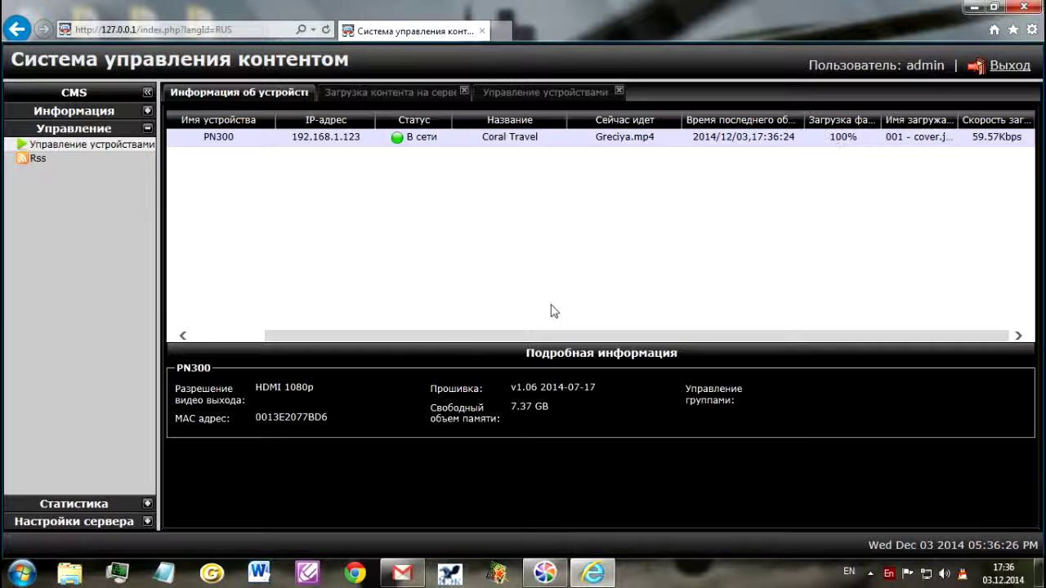
pyautogui.moveTo(550, 332); pyautogui.dragTo(449, 334)
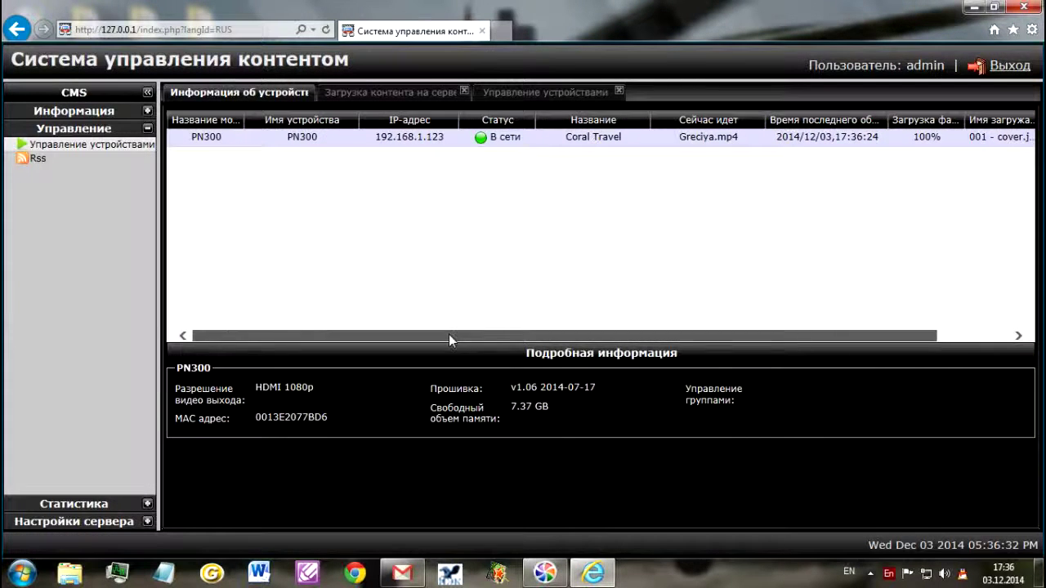